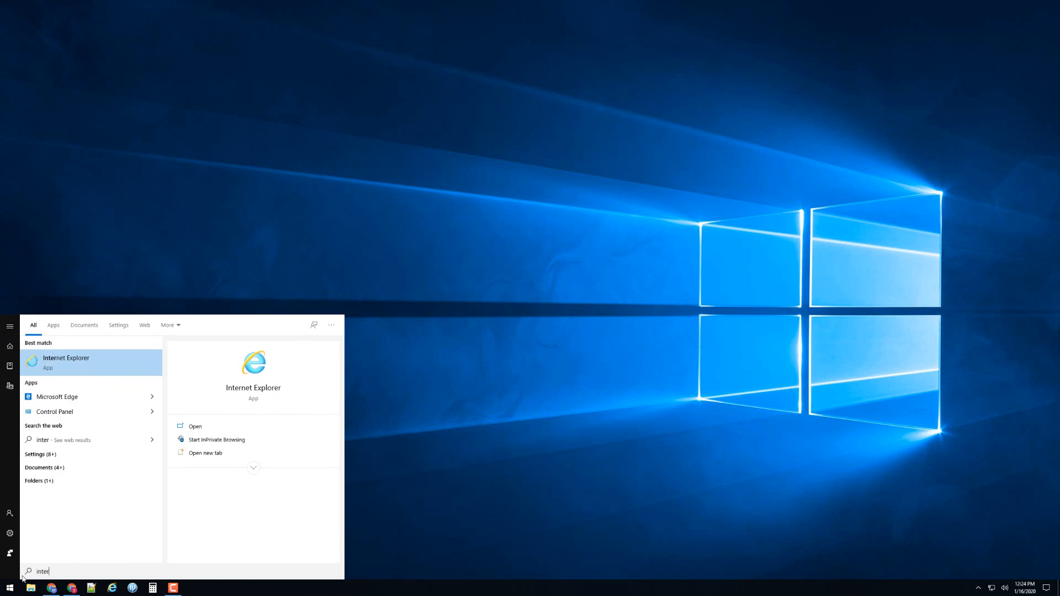
Search Windows for "ie" and launch Internet Explorer
{"action": "key", "text": "BackSpace"}
{"action": "key", "text": "BackSpace"}
{"action": "key", "text": "BackSpace"}
{"action": "key", "text": "BackSpace"}
{"action": "key", "text": "BackSpace"}
{"action": "key", "text": "BackSpace"}
{"action": "key", "text": "BackSpace"}
{"action": "key", "text": "BackSpace"}
{"action": "key", "text": "BackSpace"}
{"action": "key", "text": "BackSpace"}
{"action": "key", "text": "BackSpace"}
{"action": "key", "text": "BackSpace"}
{"action": "key", "text": "BackSpace"}
{"action": "key", "text": "BackSpace"}
{"action": "key", "text": "BackSpace"}
{"action": "key", "text": "BackSpace"}
{"action": "key", "text": "BackSpace"}
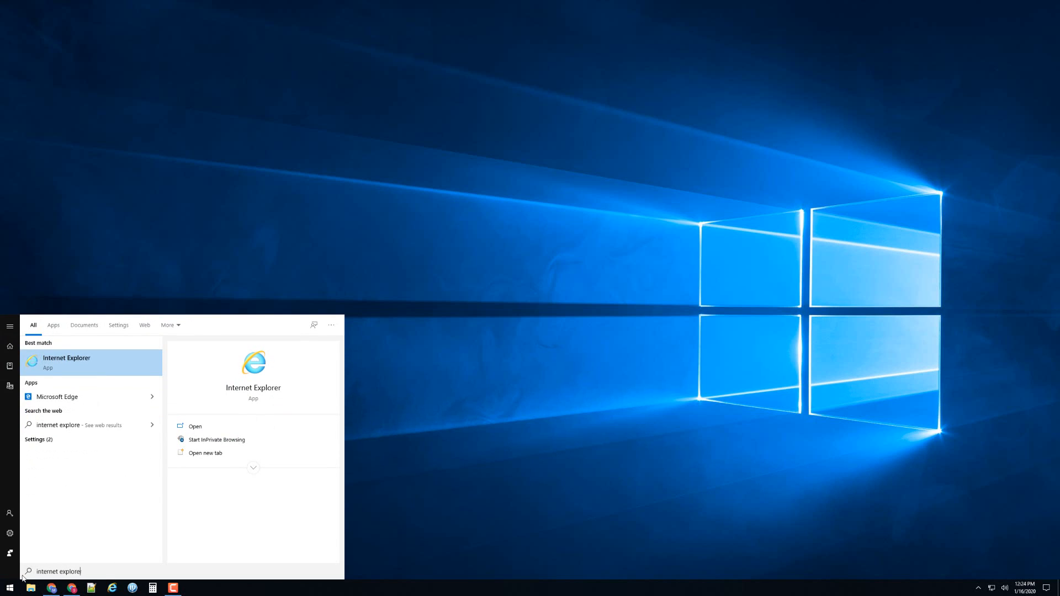
{"action": "type", "text": "ie"}
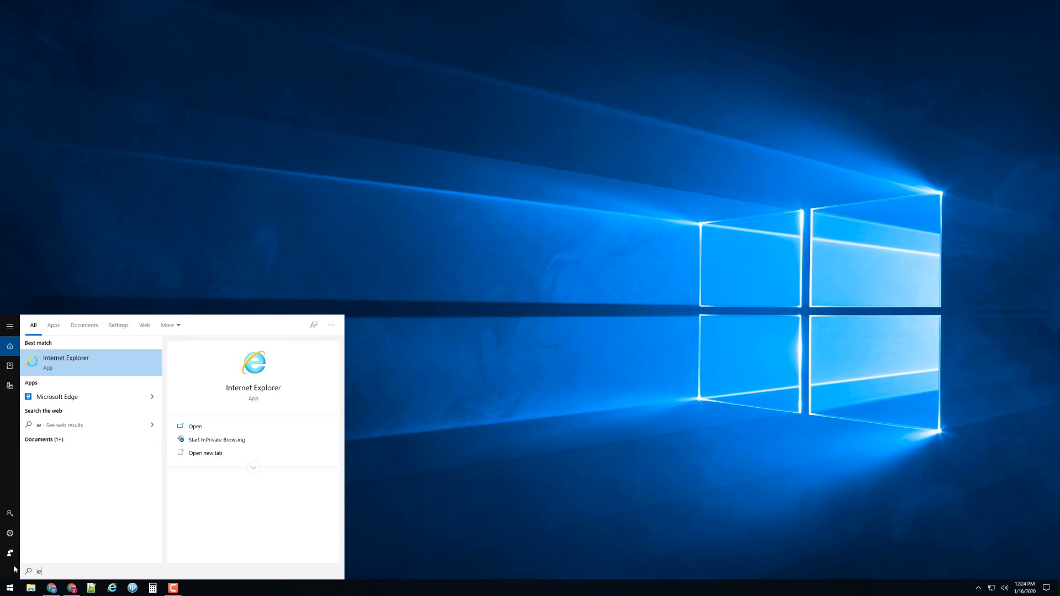
{"action": "left_click", "coordinate": [113, 357]}
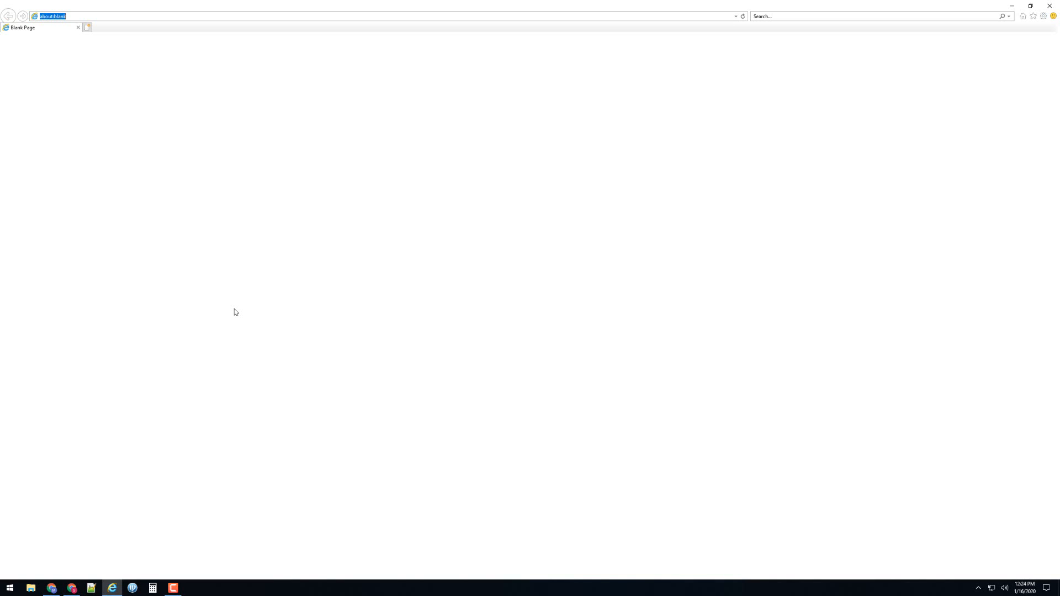
Load the camera's web interface at 192.168.1.109
{"action": "type", "text": "19"}
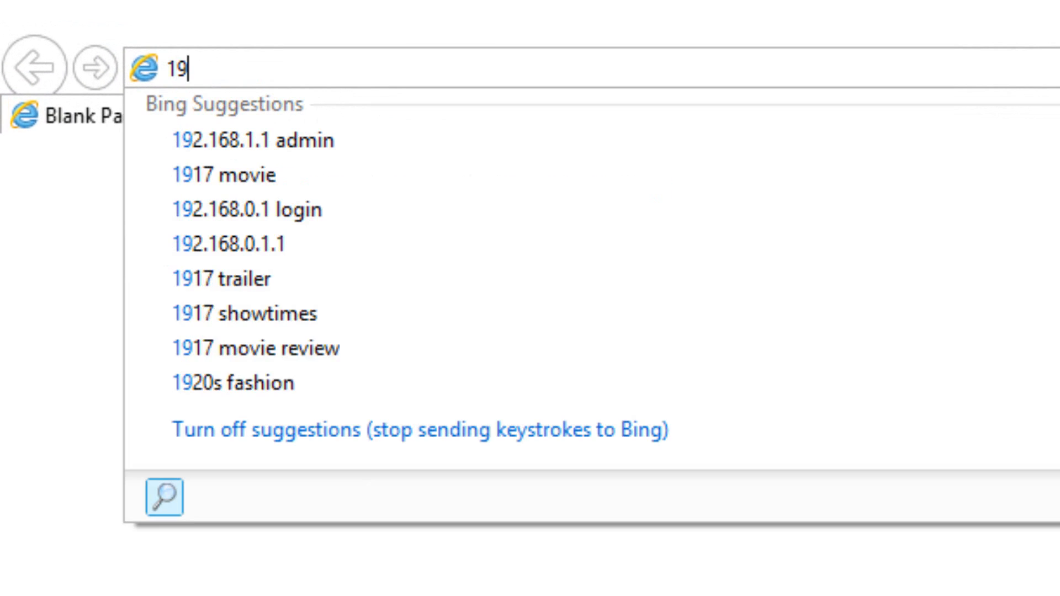
{"action": "type", "text": "2.168."}
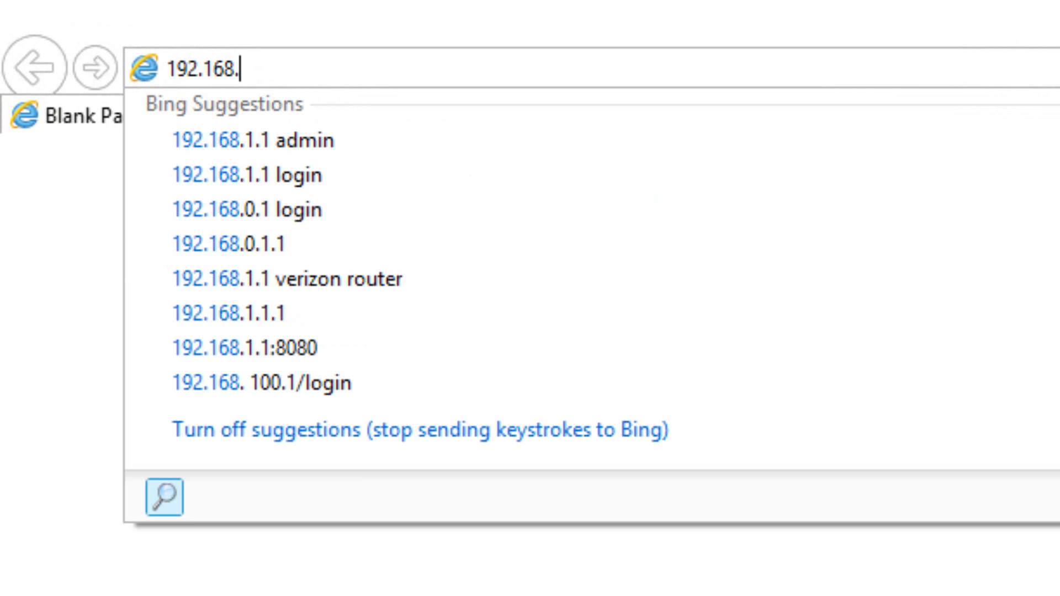
{"action": "type", "text": "1.109"}
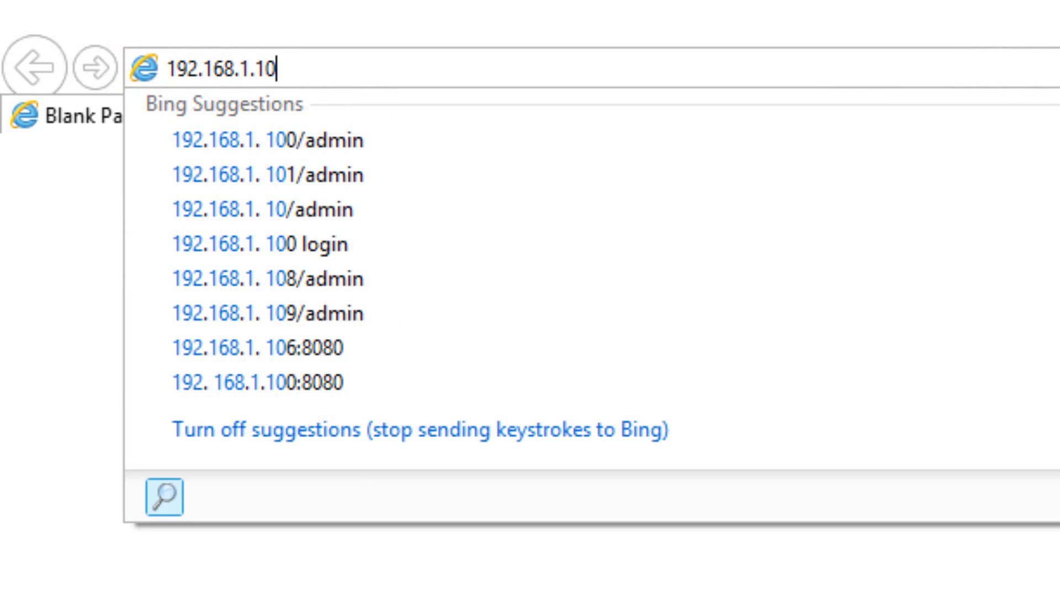
{"action": "key", "text": "Return"}
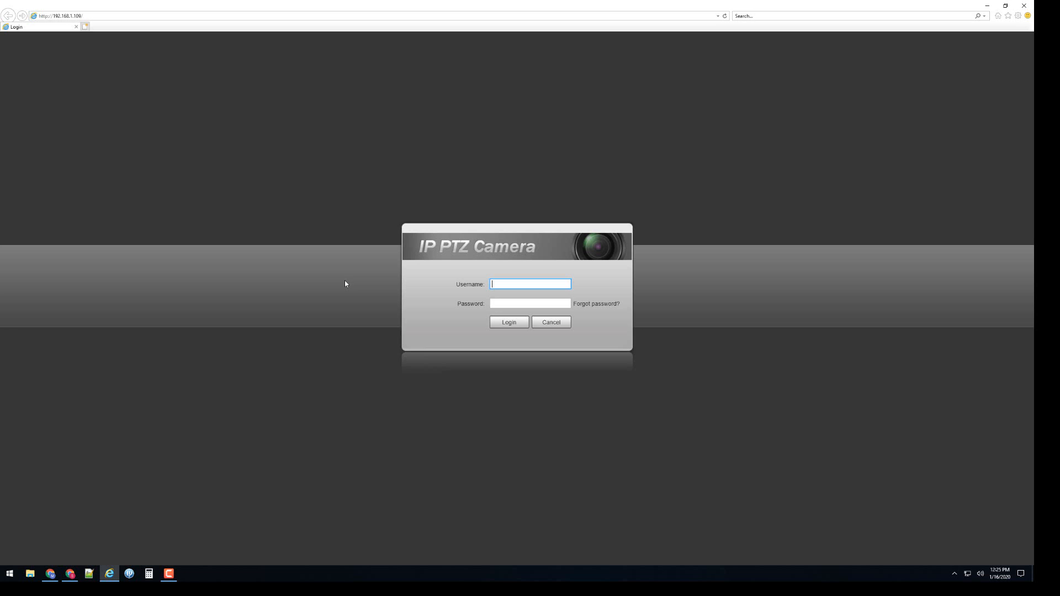
Log in to the IP PTZ camera with the username admin and the account password
{"action": "type", "text": "admin"}
{"action": "key", "text": "Tab"}
{"action": "type", "text": "a"}
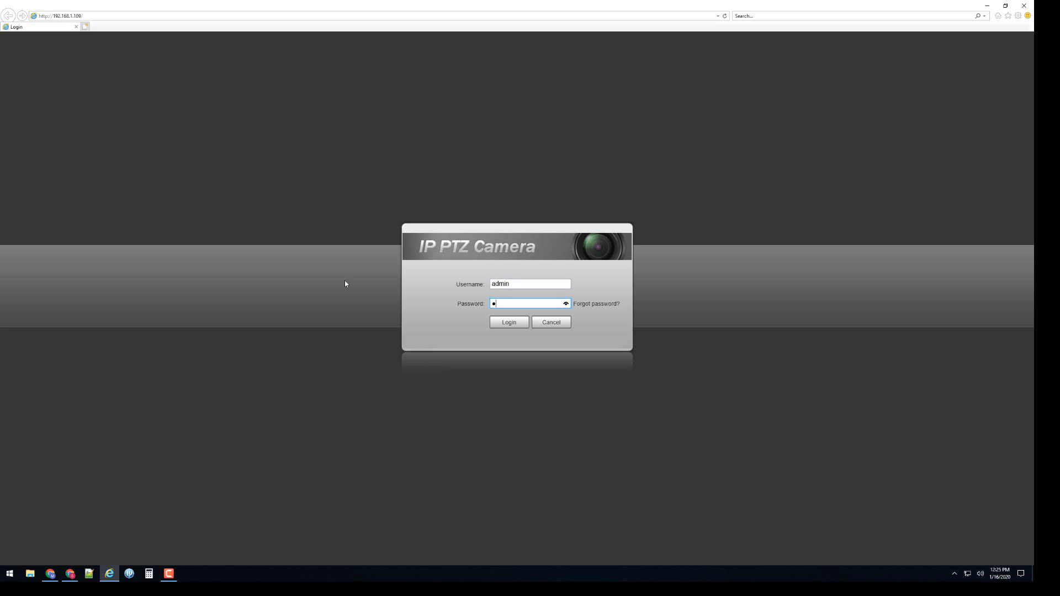
{"action": "type", "text": "dmin123"}
{"action": "key", "text": "Return"}
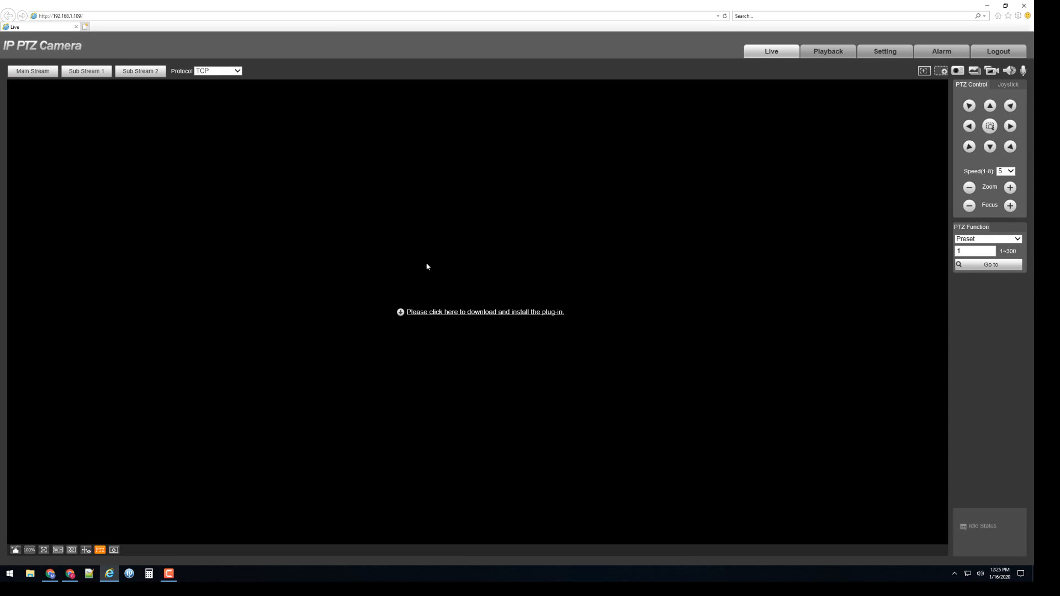
Download and run webplugin.exe from the live page, and allow the web plug-in program to open content
{"action": "left_click", "coordinate": [445, 313]}
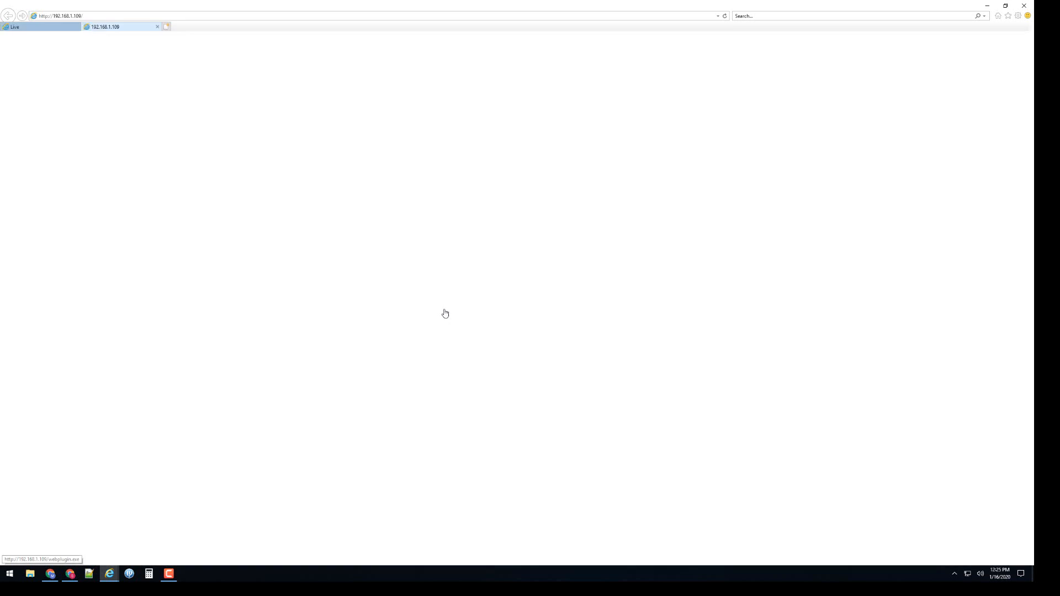
{"action": "left_click", "coordinate": [634, 558]}
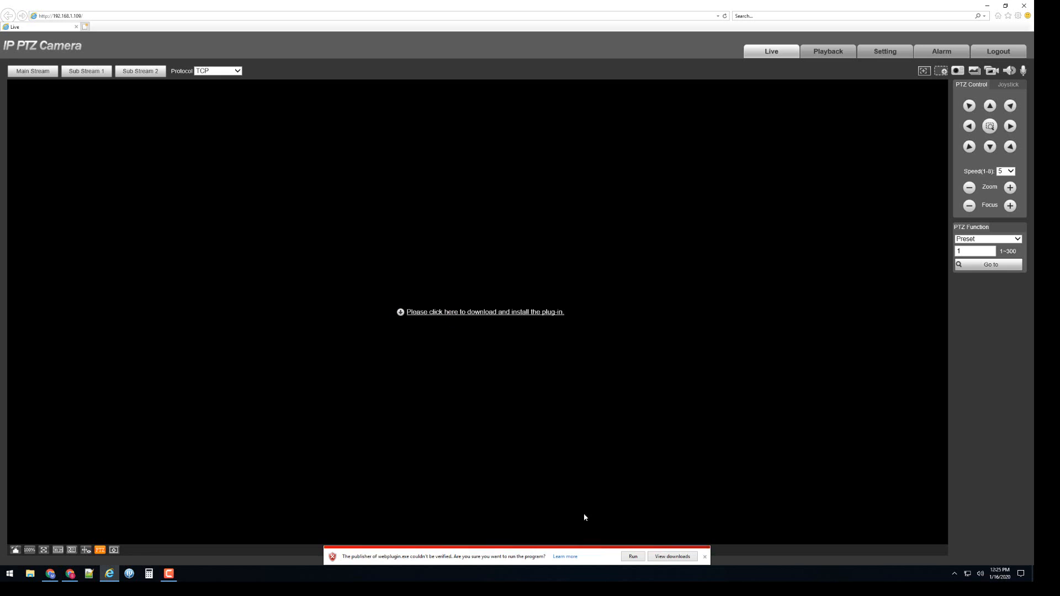
{"action": "left_click", "coordinate": [634, 557]}
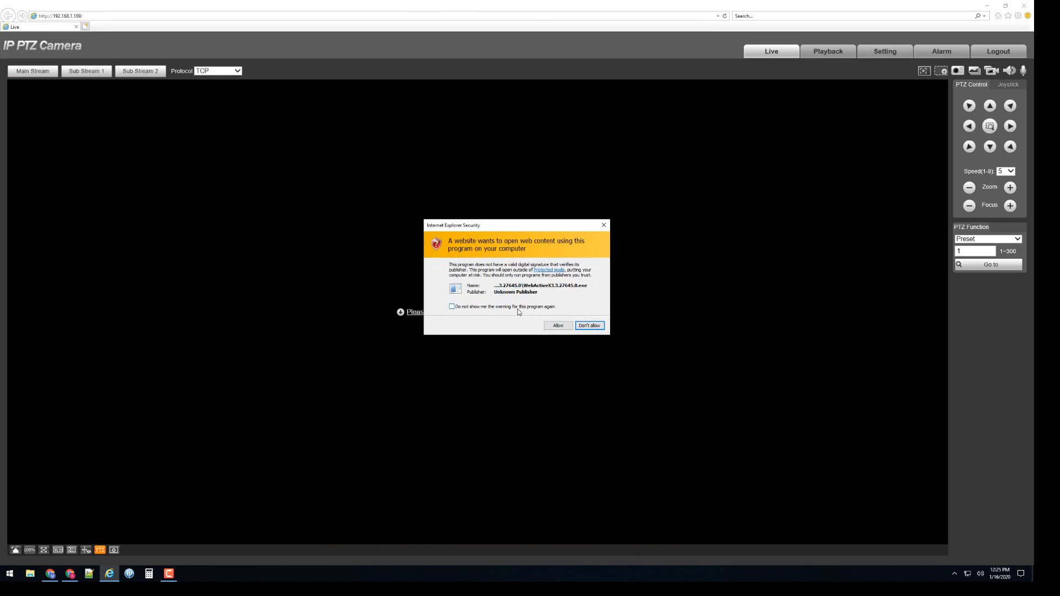
{"action": "left_click", "coordinate": [555, 328]}
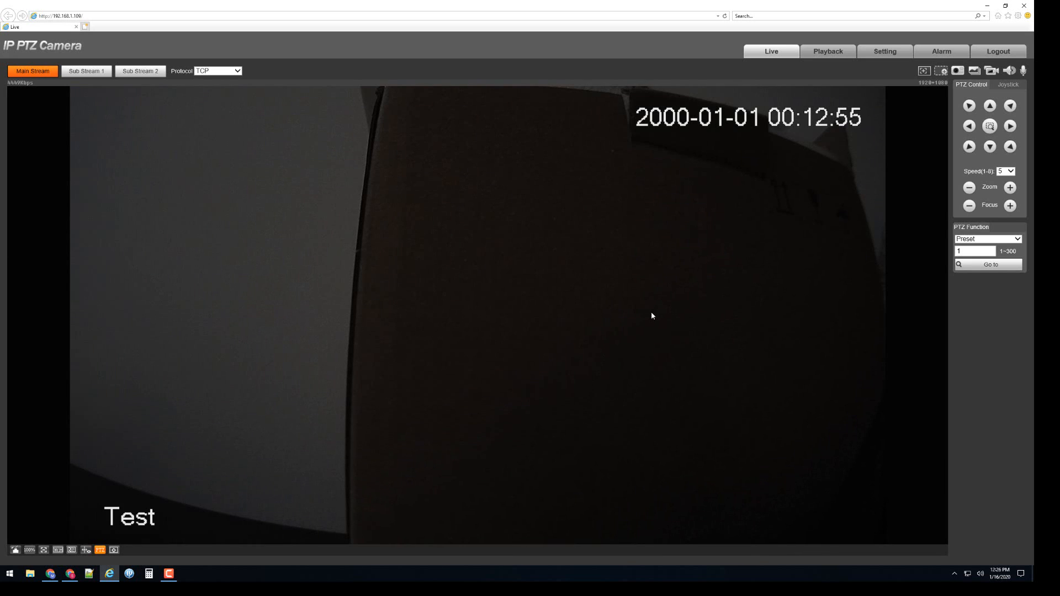
Open the TCP/IP page of the camera's network settings
{"action": "left_click", "coordinate": [886, 53]}
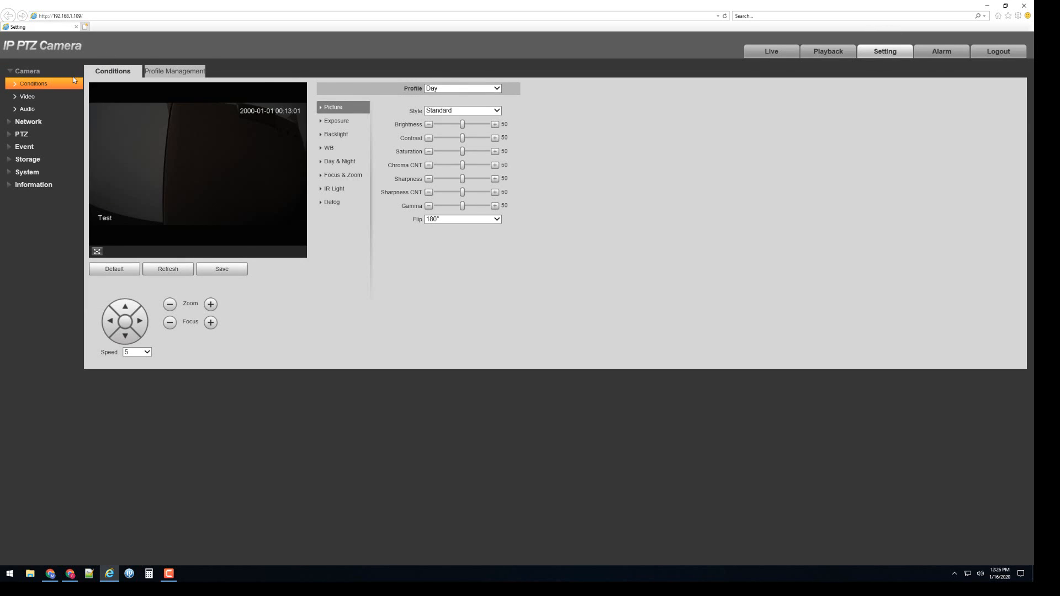
{"action": "left_click", "coordinate": [42, 122]}
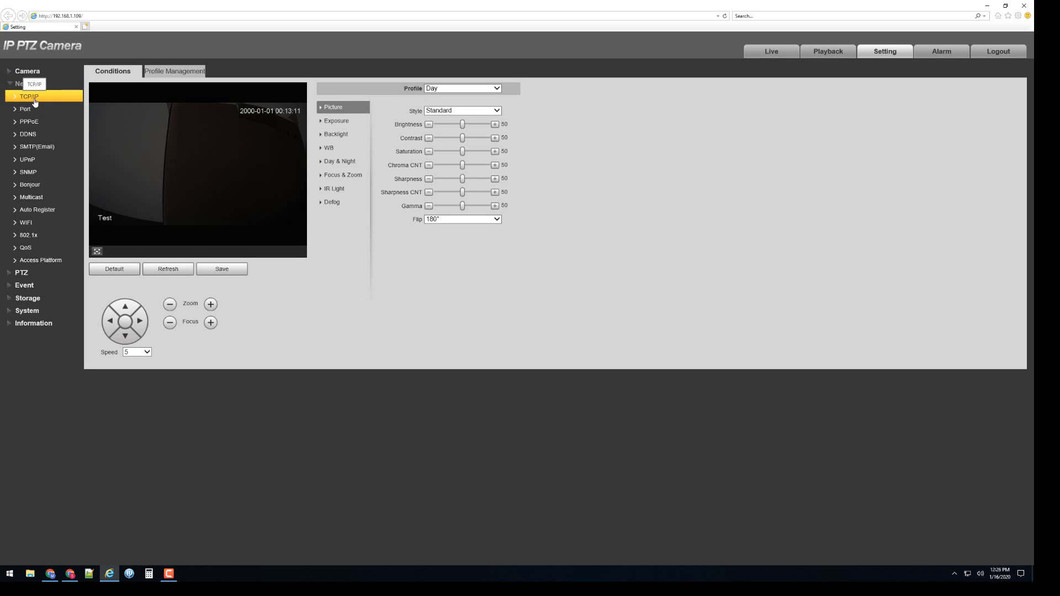
{"action": "left_click", "coordinate": [34, 100]}
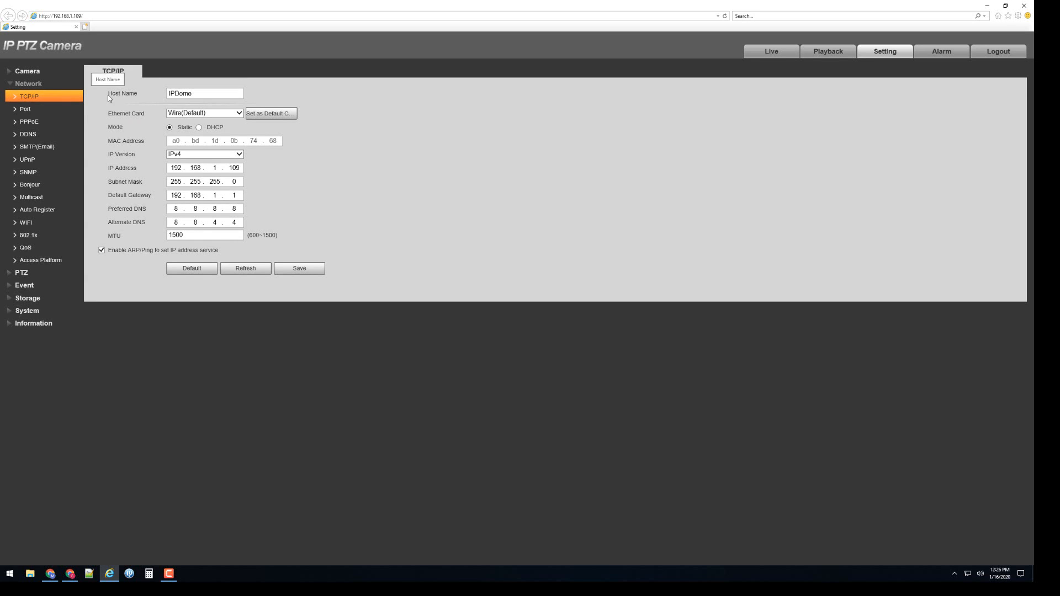
{"action": "mouse_move", "coordinate": [111, 94]}
{"action": "left_mouse_down"}
{"action": "mouse_move", "coordinate": [157, 97]}
{"action": "mouse_move", "coordinate": [107, 114]}
{"action": "left_mouse_up"}
{"action": "double_click", "coordinate": [177, 94]}
{"action": "left_click", "coordinate": [176, 167]}
{"action": "double_click", "coordinate": [173, 168]}
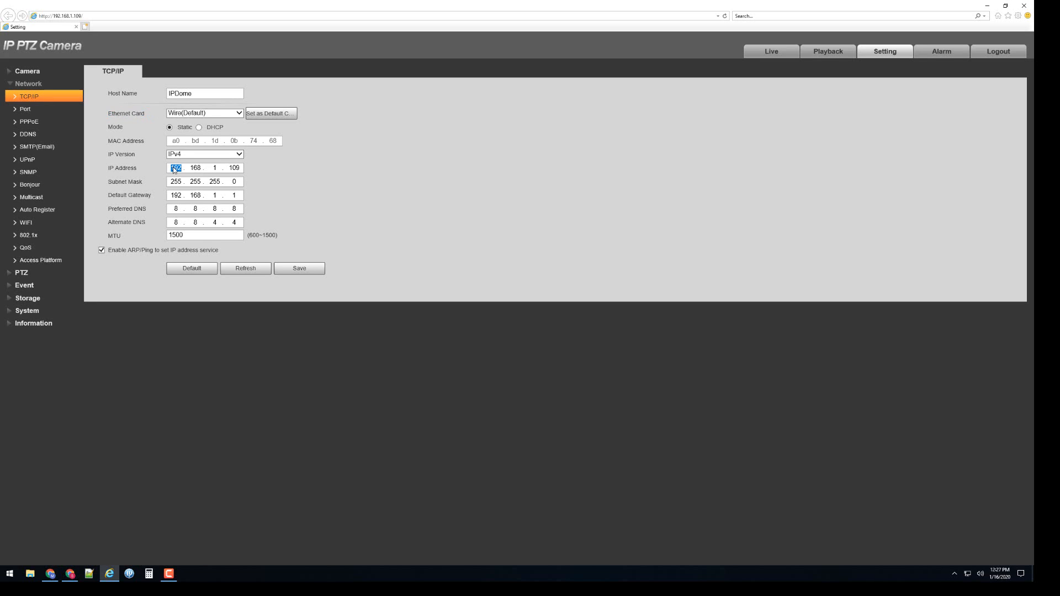
{"action": "double_click", "coordinate": [216, 168]}
{"action": "double_click", "coordinate": [176, 170]}
{"action": "double_click", "coordinate": [196, 169]}
Set the wired card's static IP address to 192.168.254.107 and its default gateway to 192.168.254.1
{"action": "left_click", "coordinate": [215, 169]}
{"action": "double_click", "coordinate": [216, 169]}
{"action": "type", "text": "254"}
{"action": "left_click", "coordinate": [251, 174]}
{"action": "double_click", "coordinate": [240, 168]}
{"action": "type", "text": "107"}
{"action": "double_click", "coordinate": [220, 196]}
{"action": "type", "text": "254"}
{"action": "left_click", "coordinate": [290, 185]}
View the Wireless Ethernet card's TCP/IP settings, and return to the Wire(Default) card
{"action": "left_click", "coordinate": [223, 116]}
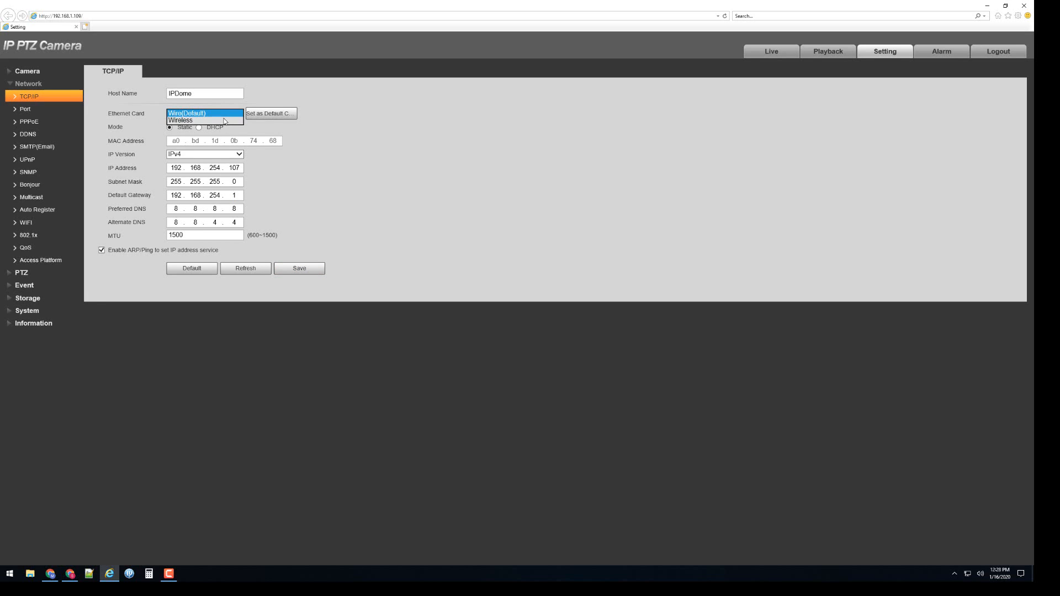
{"action": "left_click", "coordinate": [226, 120]}
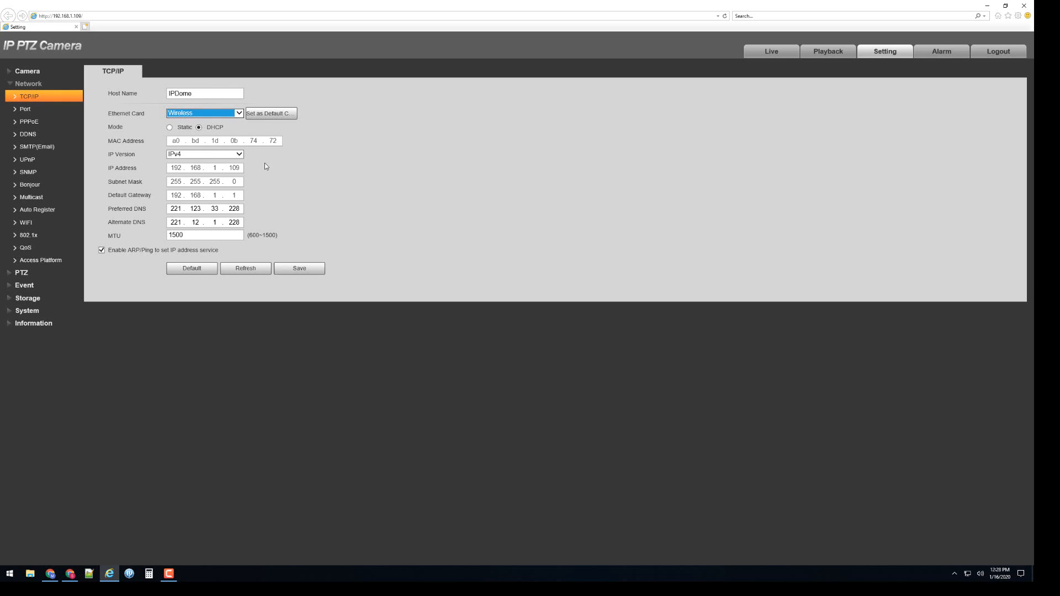
{"action": "left_click", "coordinate": [191, 114]}
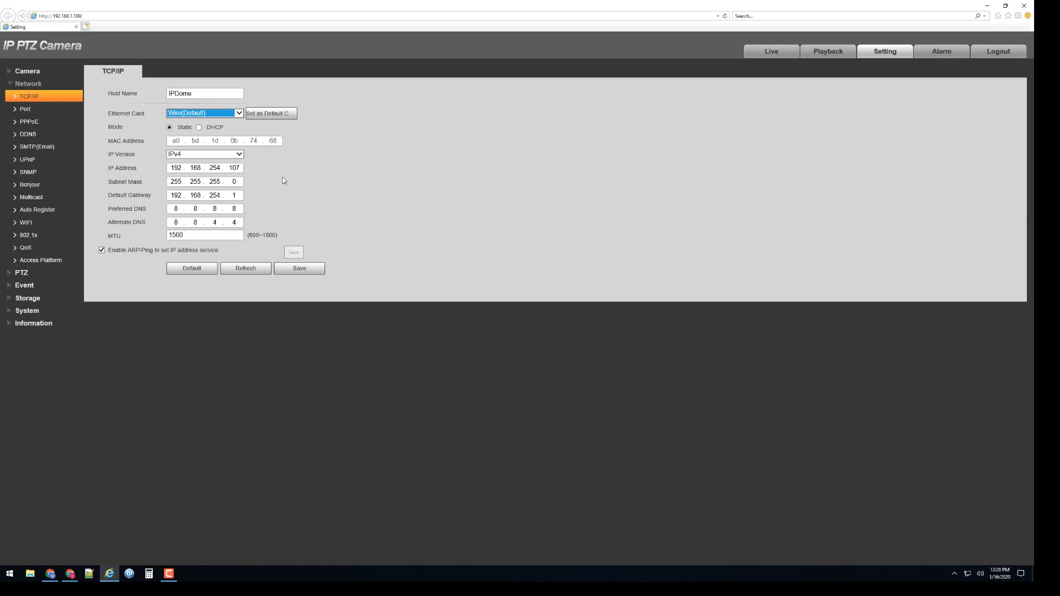
Set the IP address to 192.168.1.107 and the default gateway to 192.168.1.1, and save the TCP/IP settings
{"action": "double_click", "coordinate": [215, 168]}
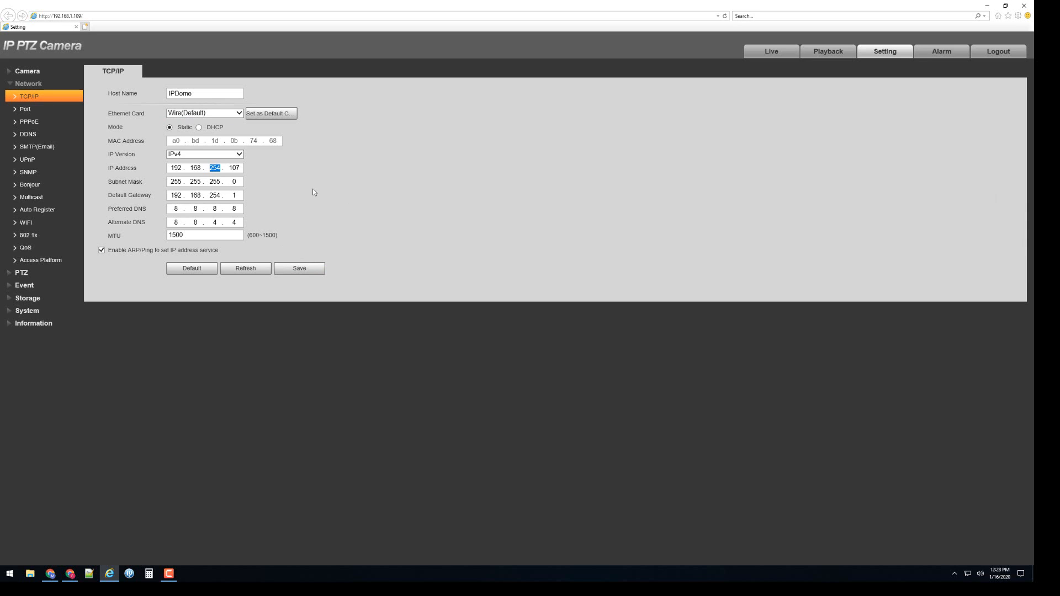
{"action": "type", "text": "1"}
{"action": "double_click", "coordinate": [215, 195]}
{"action": "type", "text": "1"}
{"action": "left_click", "coordinate": [295, 274]}
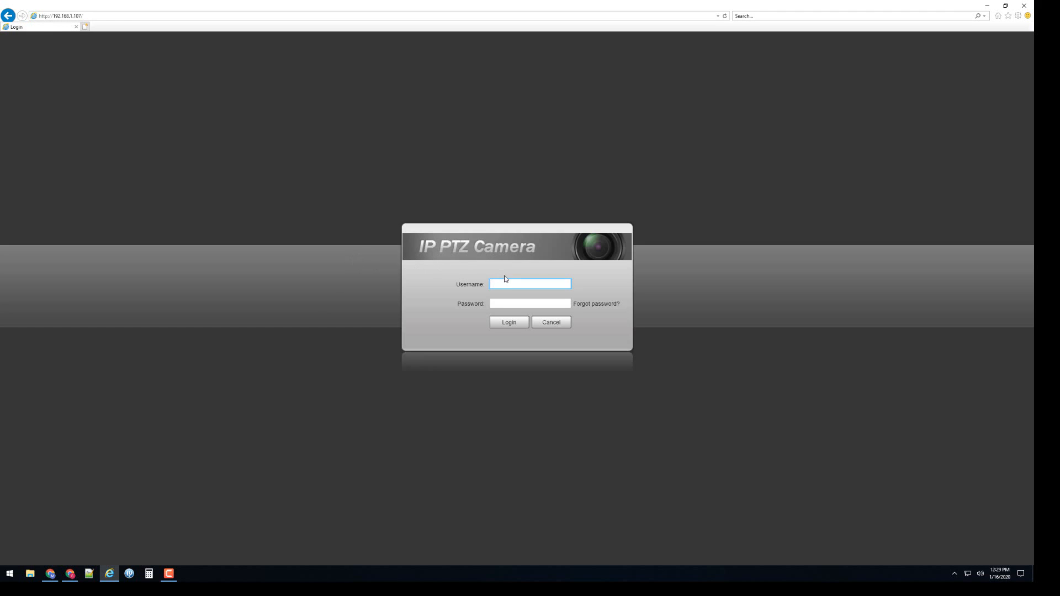
Log back in to the camera at its new address with the username admin and the account password
{"action": "type", "text": "admin"}
{"action": "key", "text": "Tab"}
{"action": "type", "text": "********"}
{"action": "key", "text": "Return"}
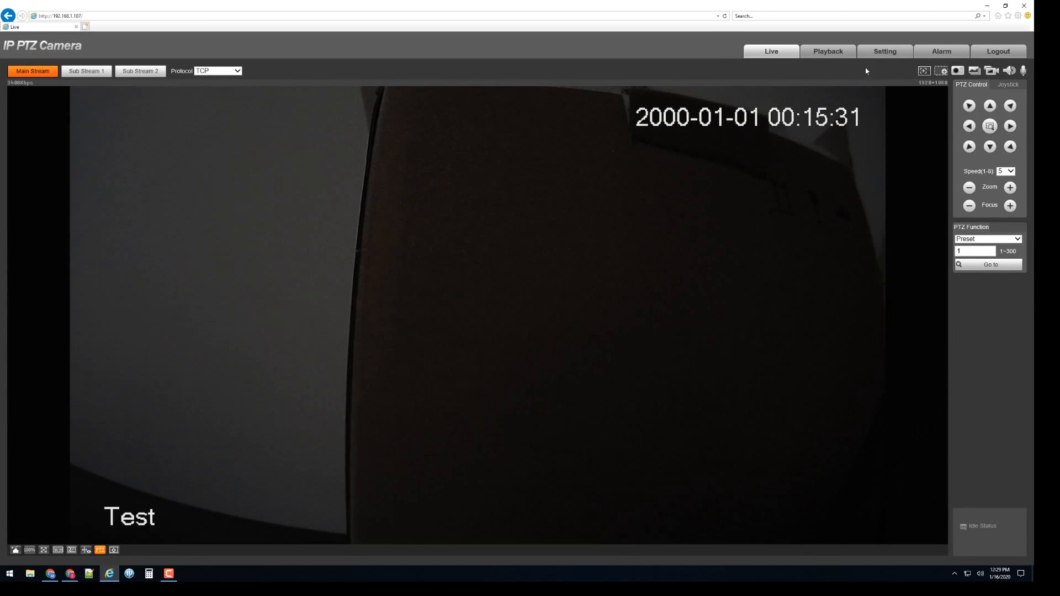
Reopen the network TCP/IP settings to check the saved address
{"action": "left_click", "coordinate": [885, 51]}
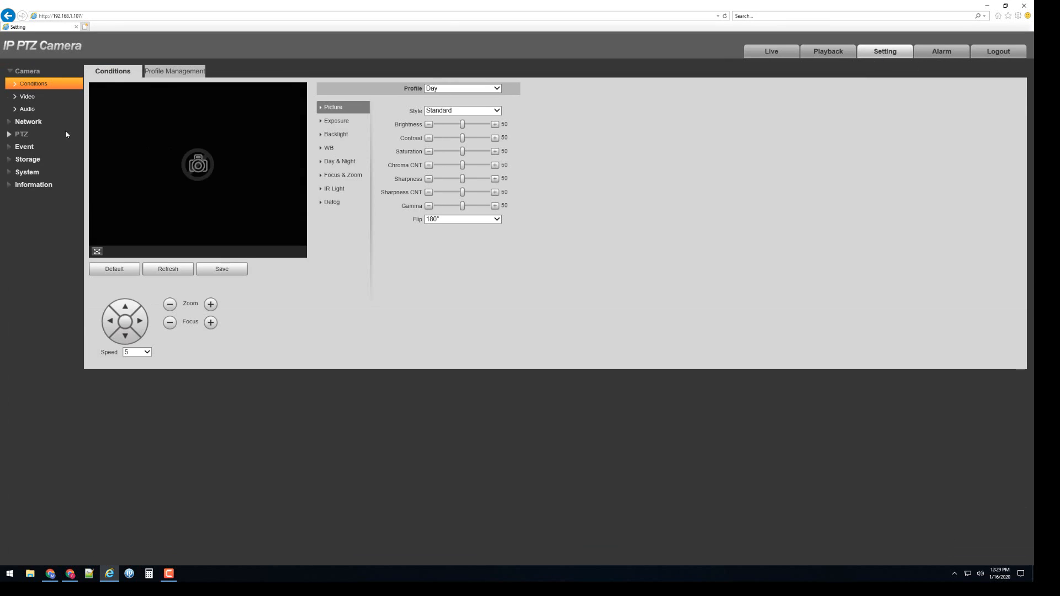
{"action": "left_click", "coordinate": [63, 122]}
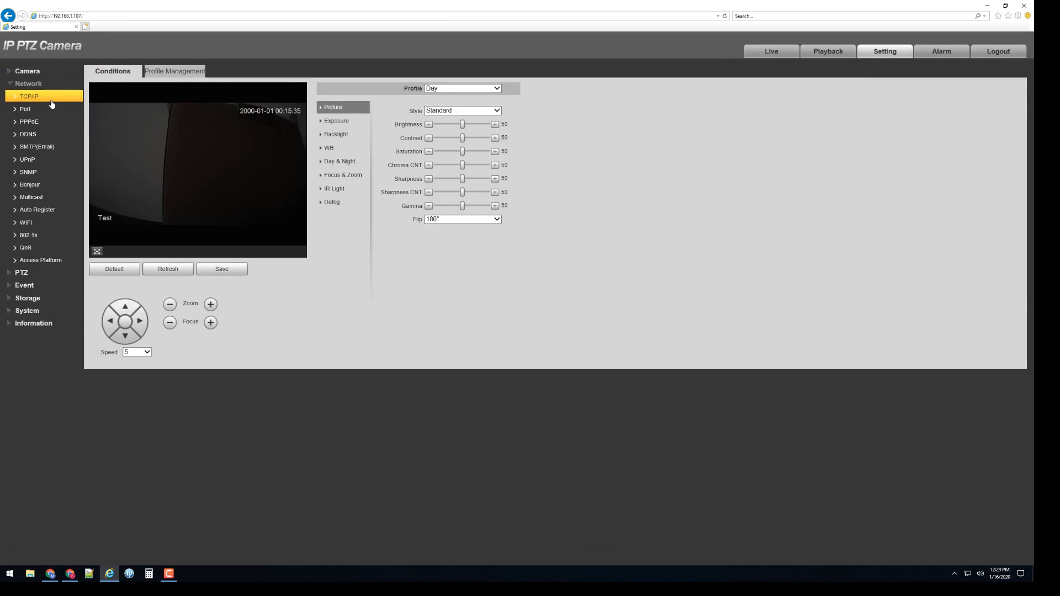
{"action": "left_click", "coordinate": [51, 101]}
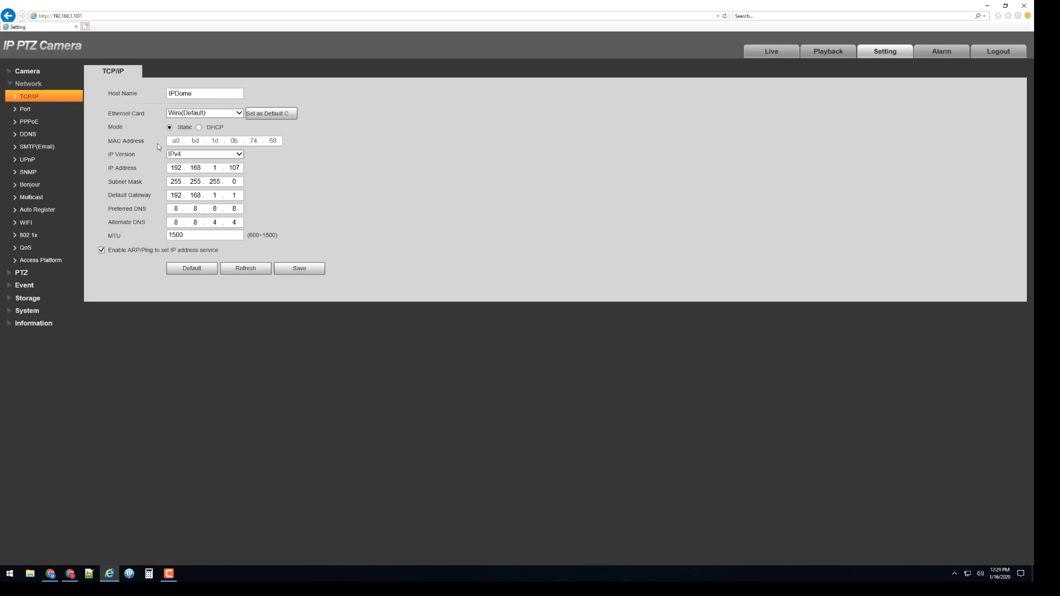